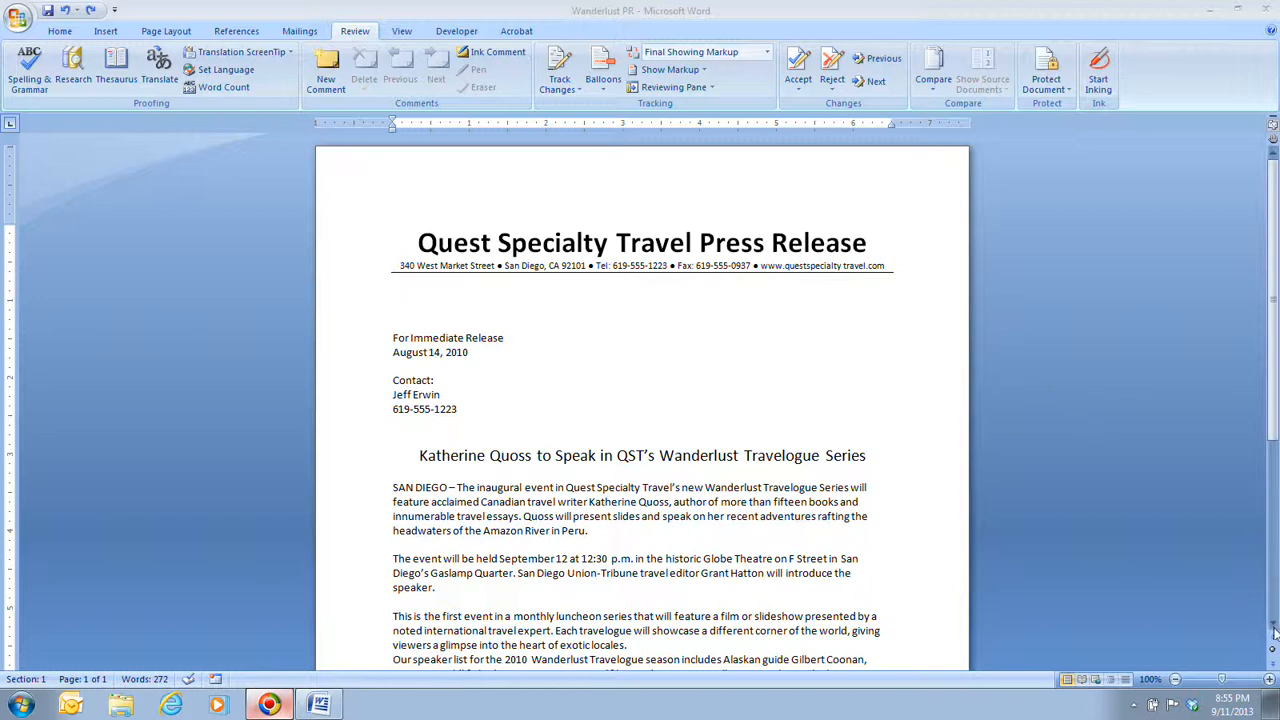
Replace the word "noted" in the third body paragraph with "prominent" using the Thesaurus, and close the research results
{"action": "left_click_drag", "start_coordinate": [1273, 626], "coordinate": [1273, 626]}
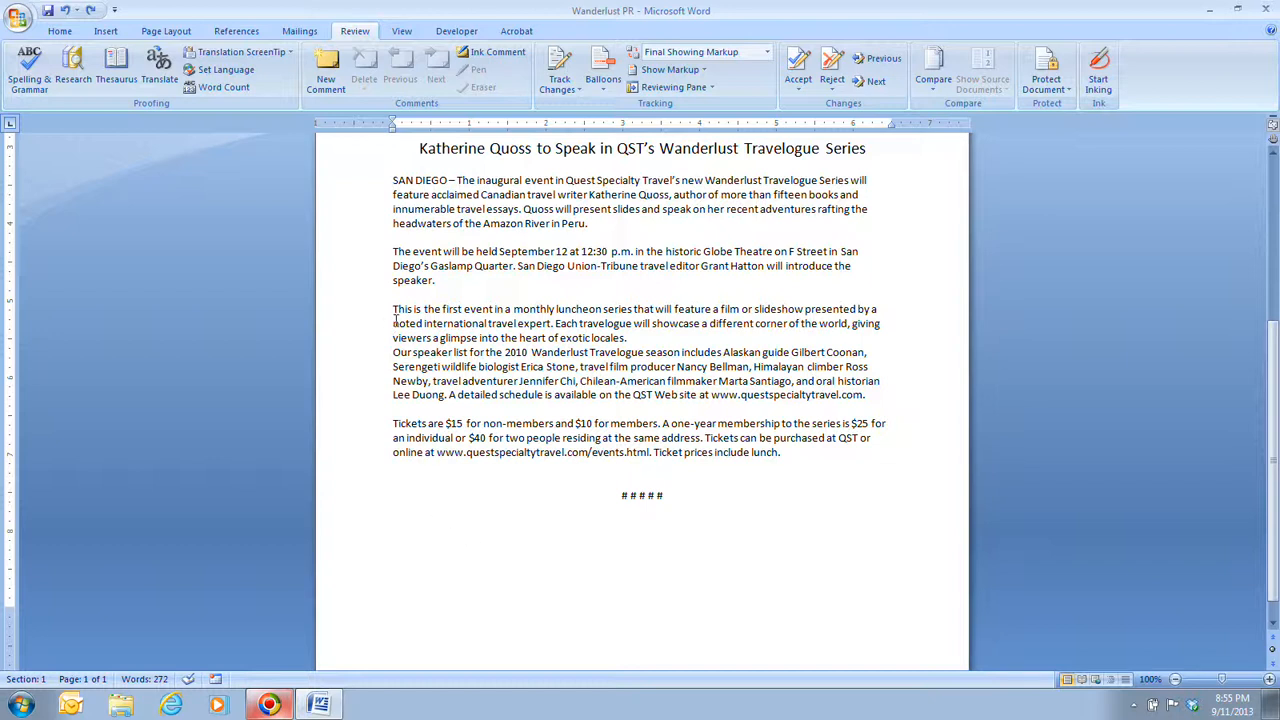
{"action": "left_click_drag", "start_coordinate": [391, 323], "coordinate": [427, 330]}
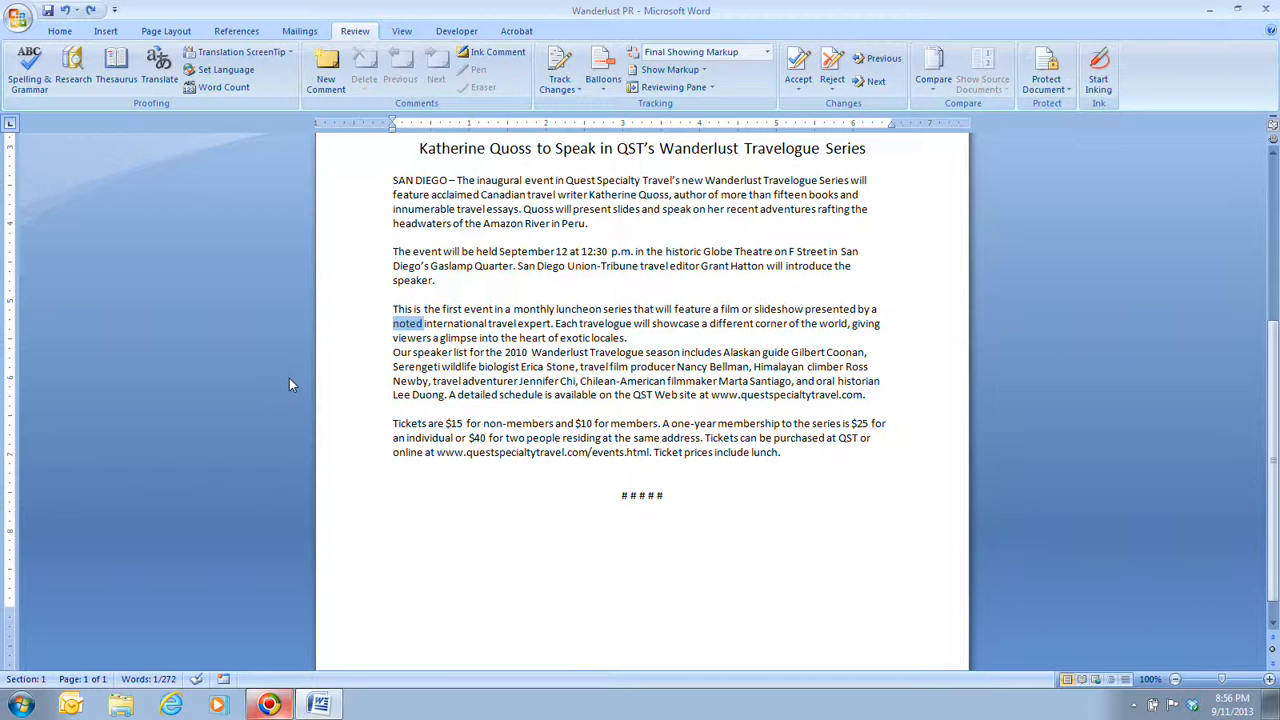
{"action": "left_click", "coordinate": [116, 68]}
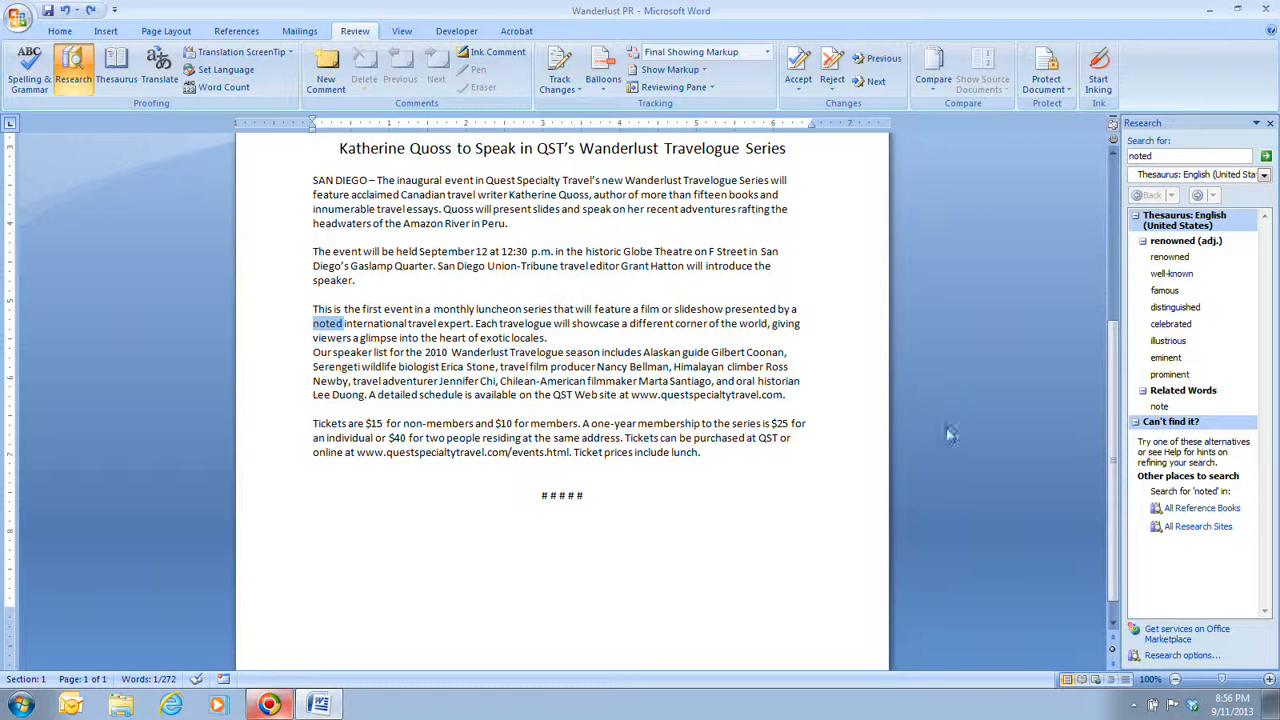
{"action": "mouse_move", "coordinate": [1198, 380]}
{"action": "left_click", "coordinate": [1244, 375]}
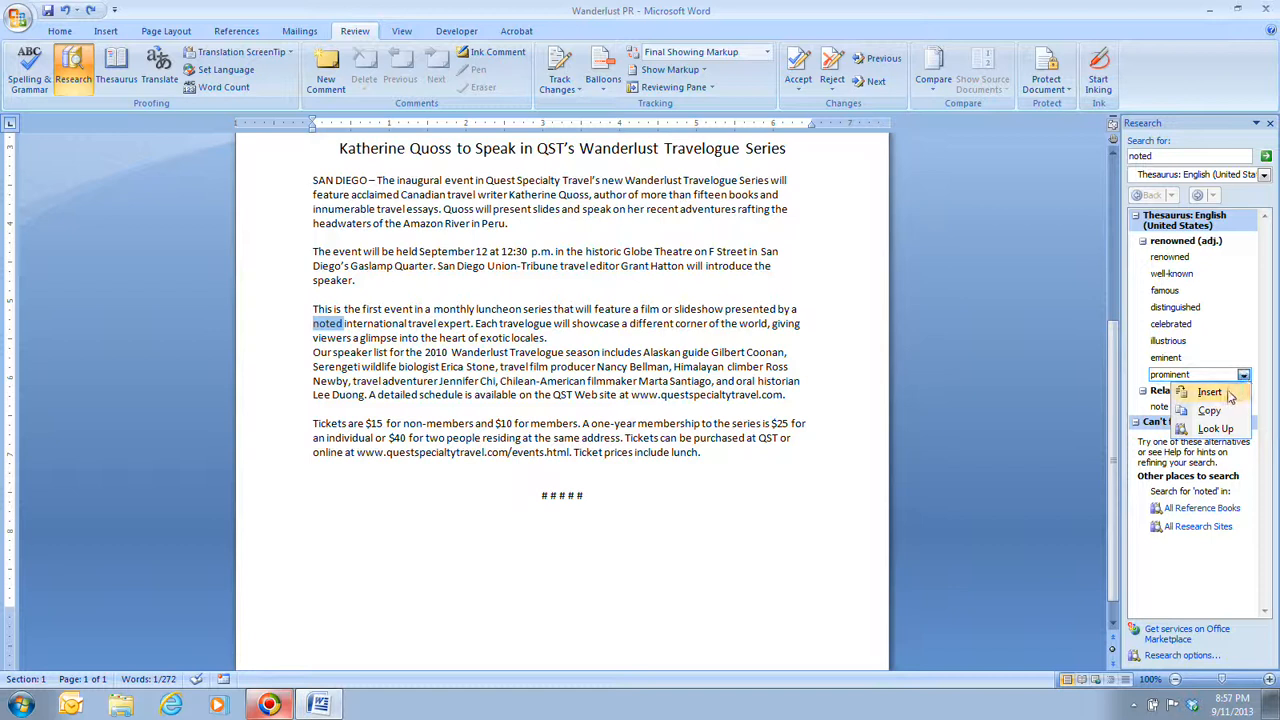
{"action": "left_click", "coordinate": [1228, 392]}
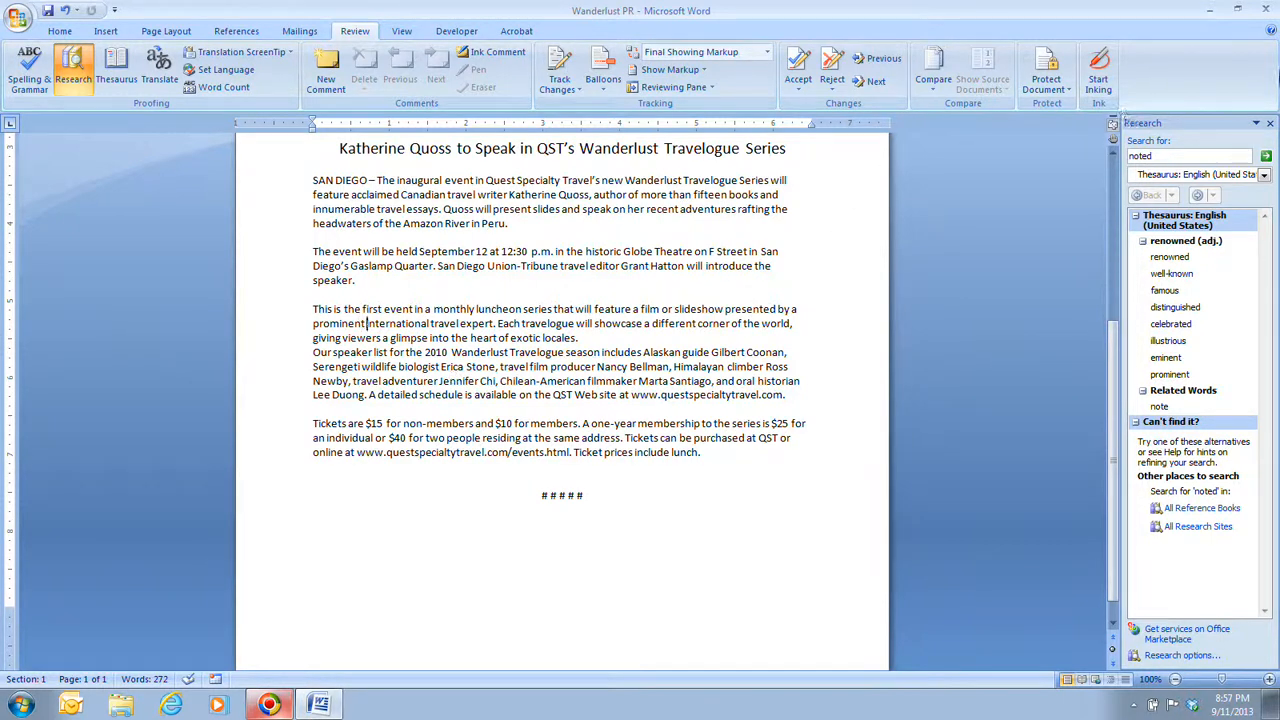
{"action": "left_click", "coordinate": [1270, 123]}
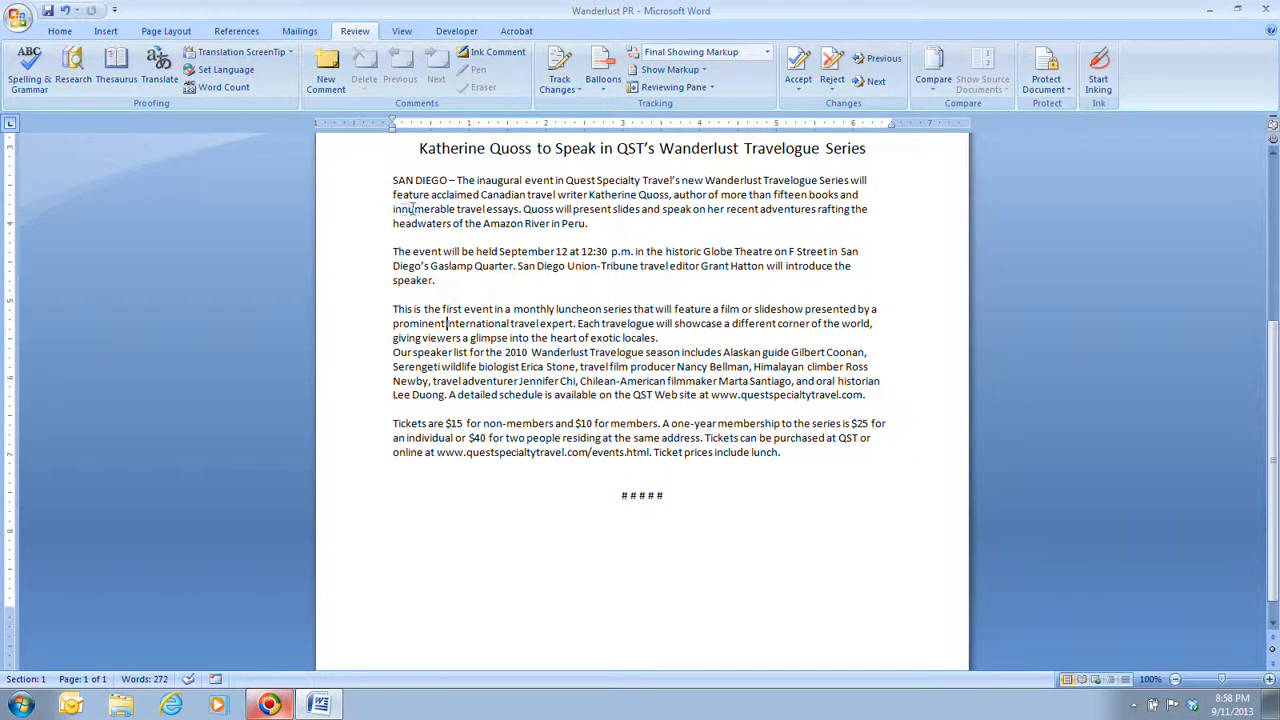
Replace the word "innumerable" in the first body paragraph with the synonym "numerous"
{"action": "left_click", "coordinate": [416, 209]}
{"action": "left_click_drag", "start_coordinate": [391, 209], "coordinate": [457, 212]}
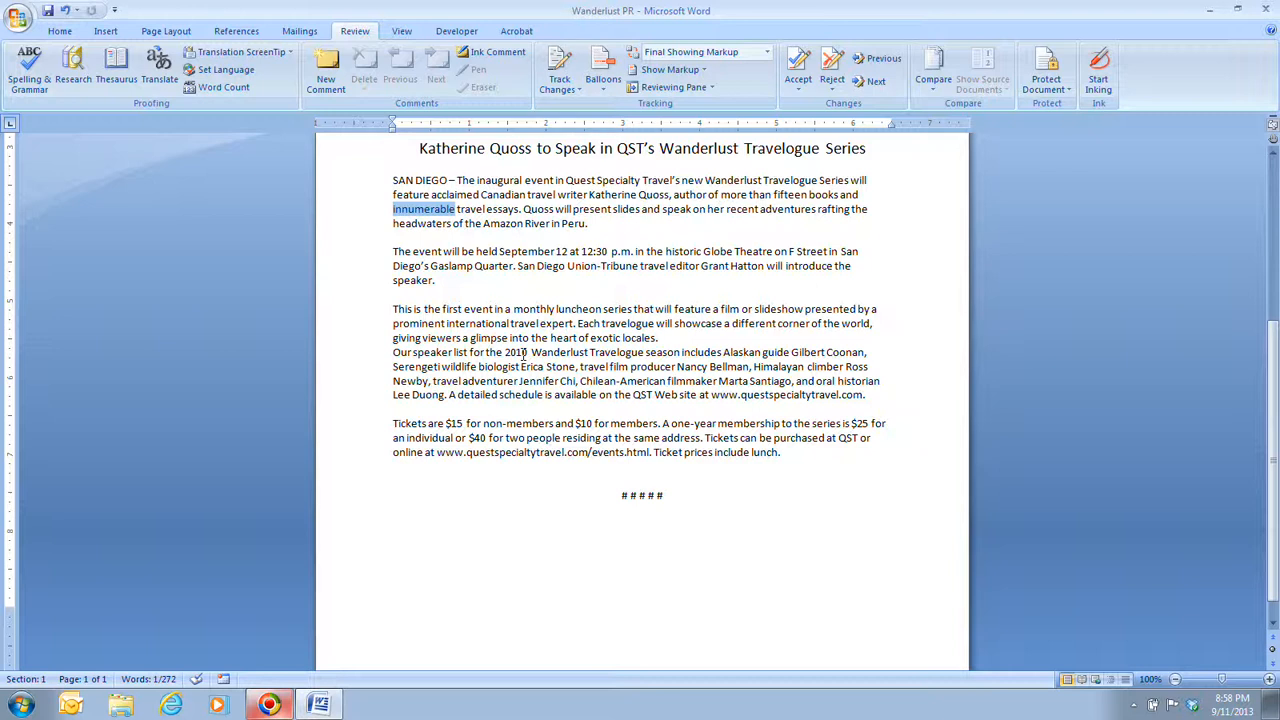
{"action": "right_click", "coordinate": [427, 220]}
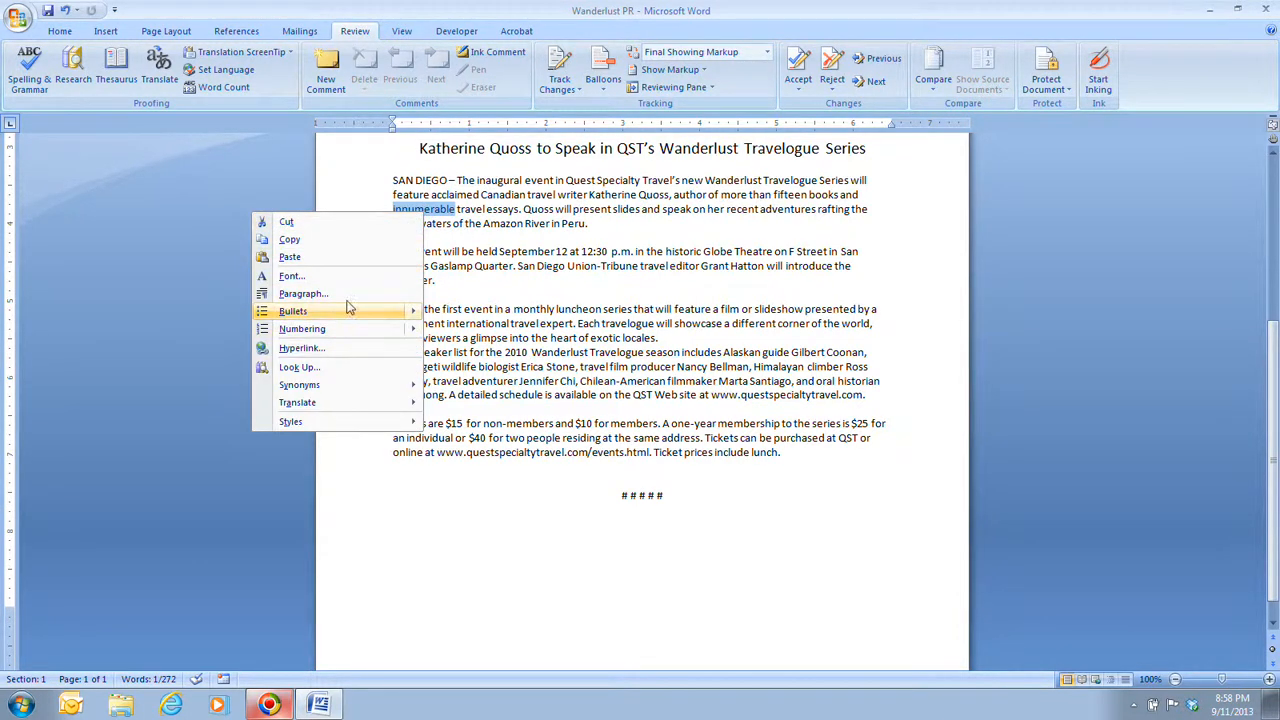
{"action": "mouse_move", "coordinate": [366, 388]}
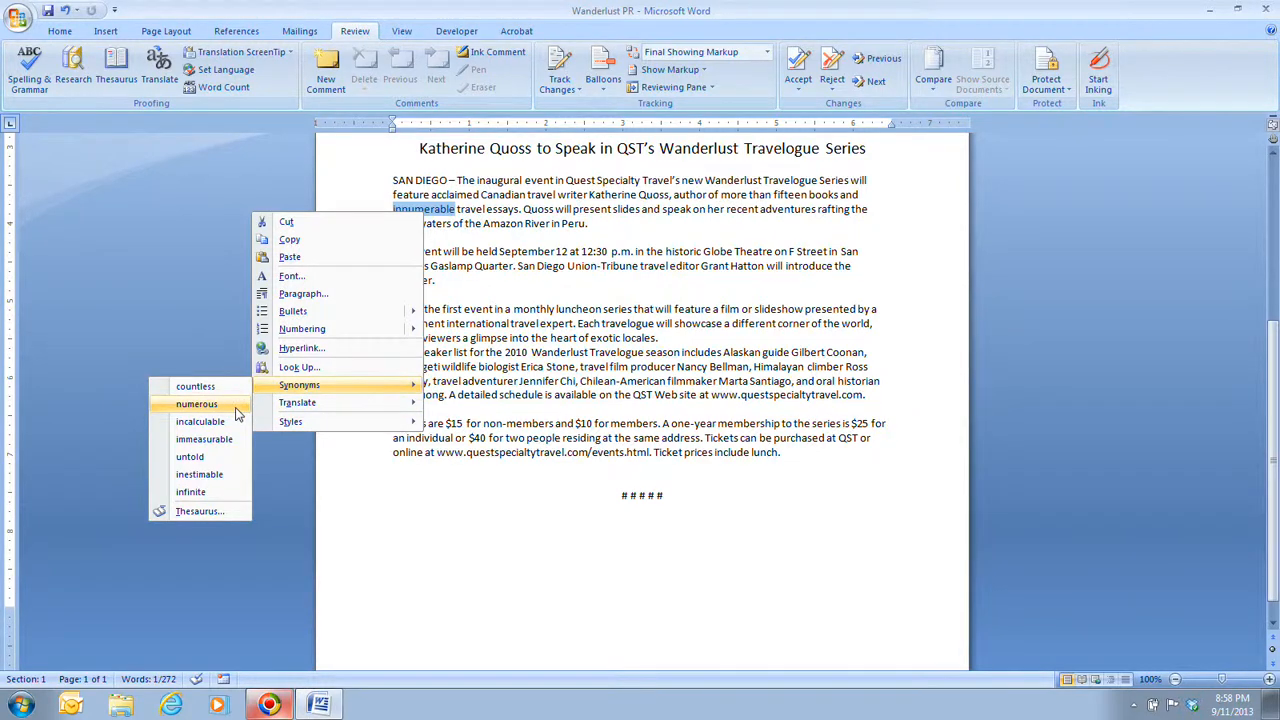
{"action": "left_click", "coordinate": [200, 404]}
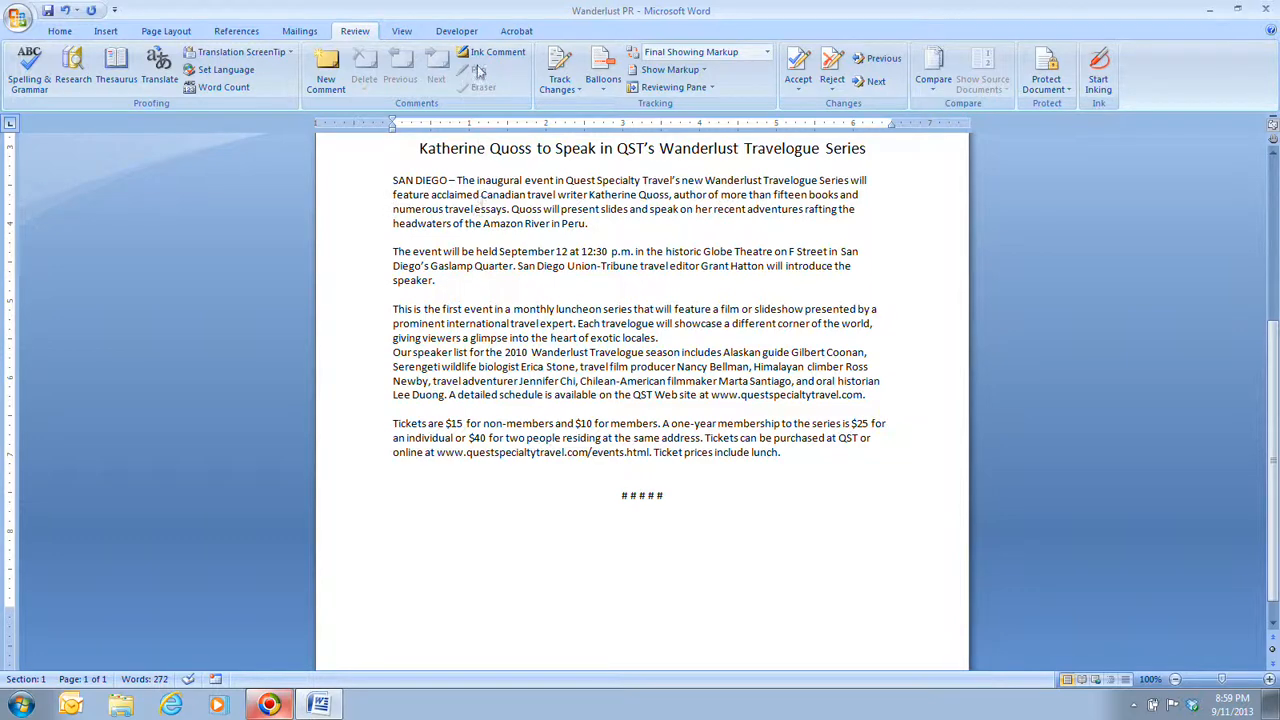
Show the formatting marks and check the word count of the body text from "SAN DIEGO" to "include lunch."
{"action": "left_click", "coordinate": [59, 31]}
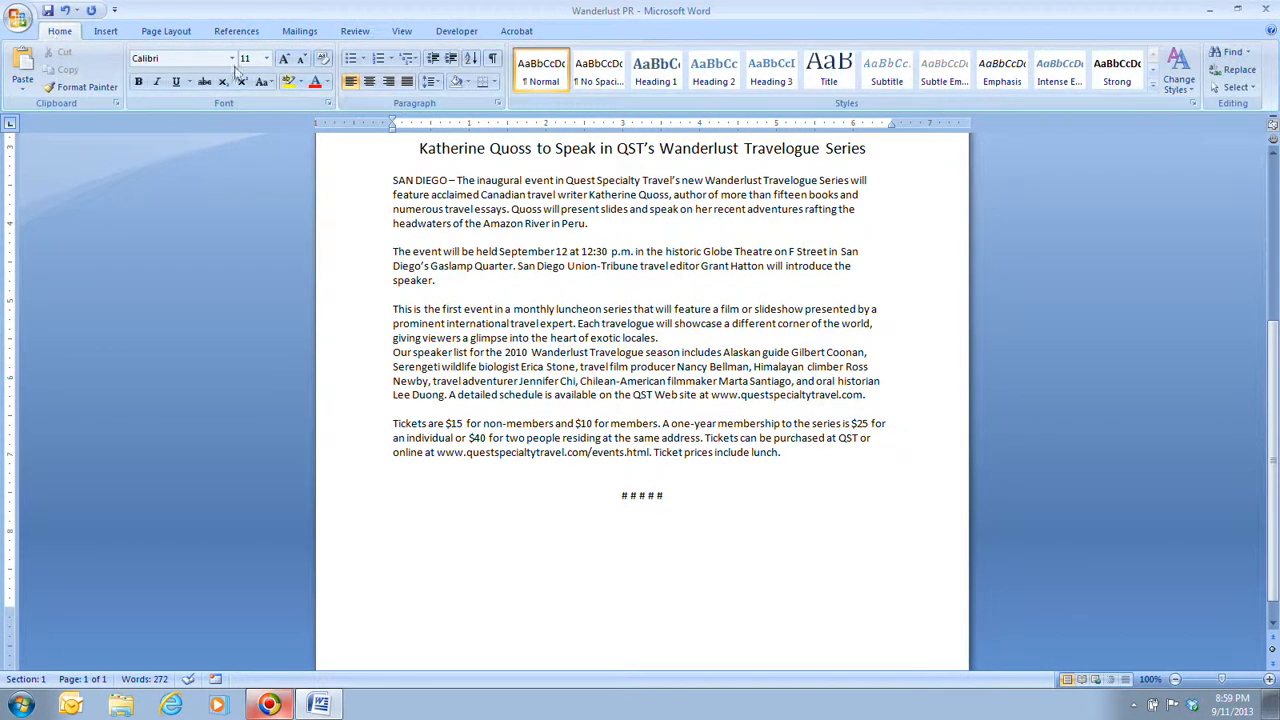
{"action": "left_click", "coordinate": [493, 60]}
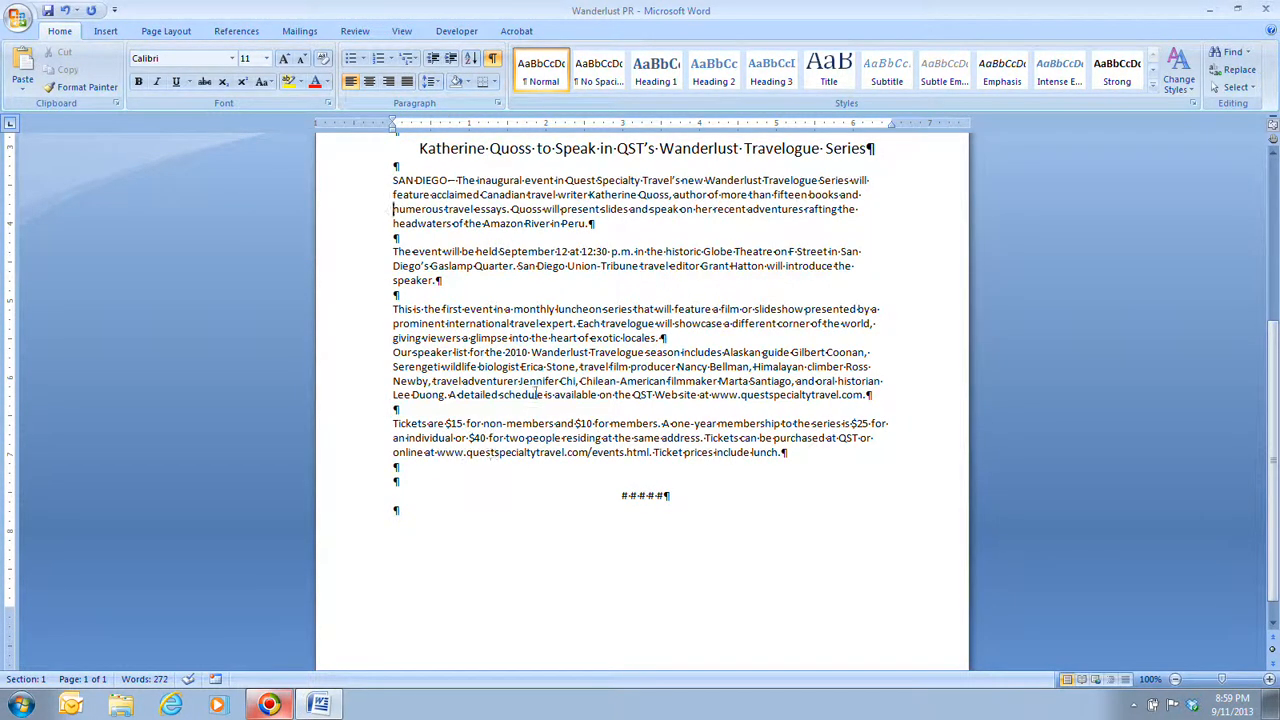
{"action": "left_click_drag", "start_coordinate": [393, 180], "coordinate": [797, 457]}
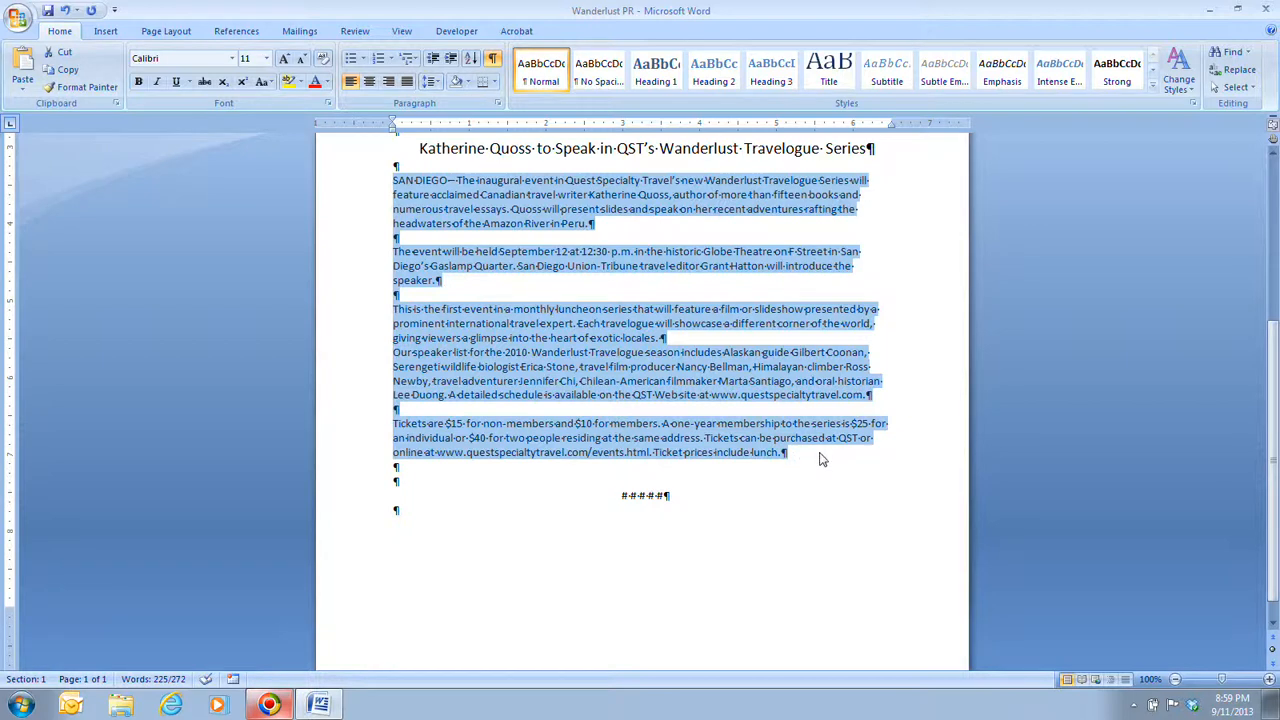
{"action": "left_click", "coordinate": [362, 32]}
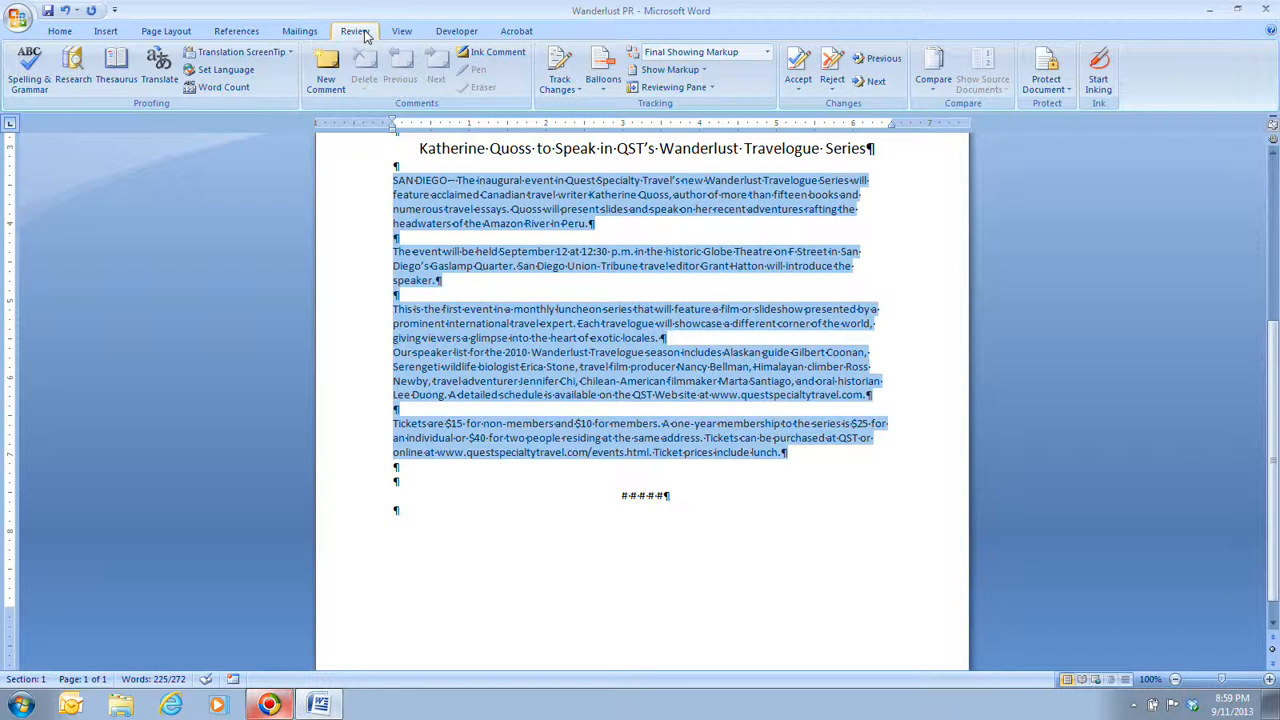
{"action": "left_click", "coordinate": [222, 86]}
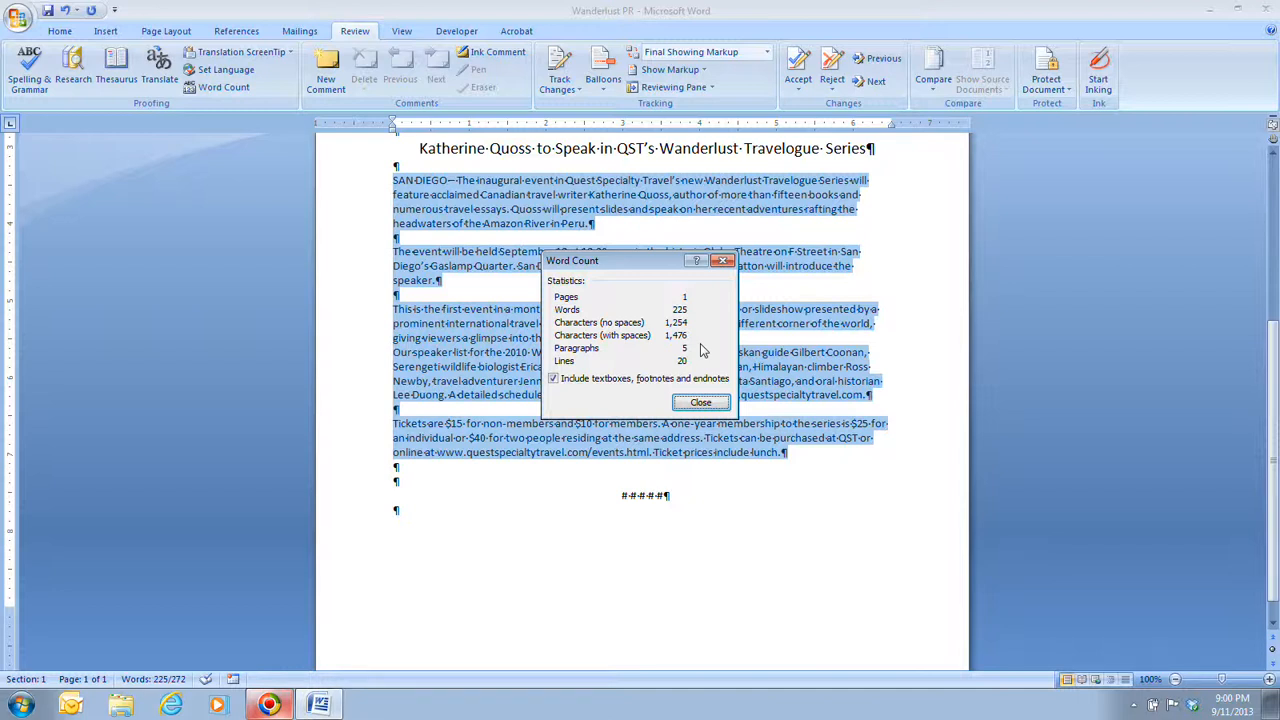
{"action": "left_click", "coordinate": [700, 402]}
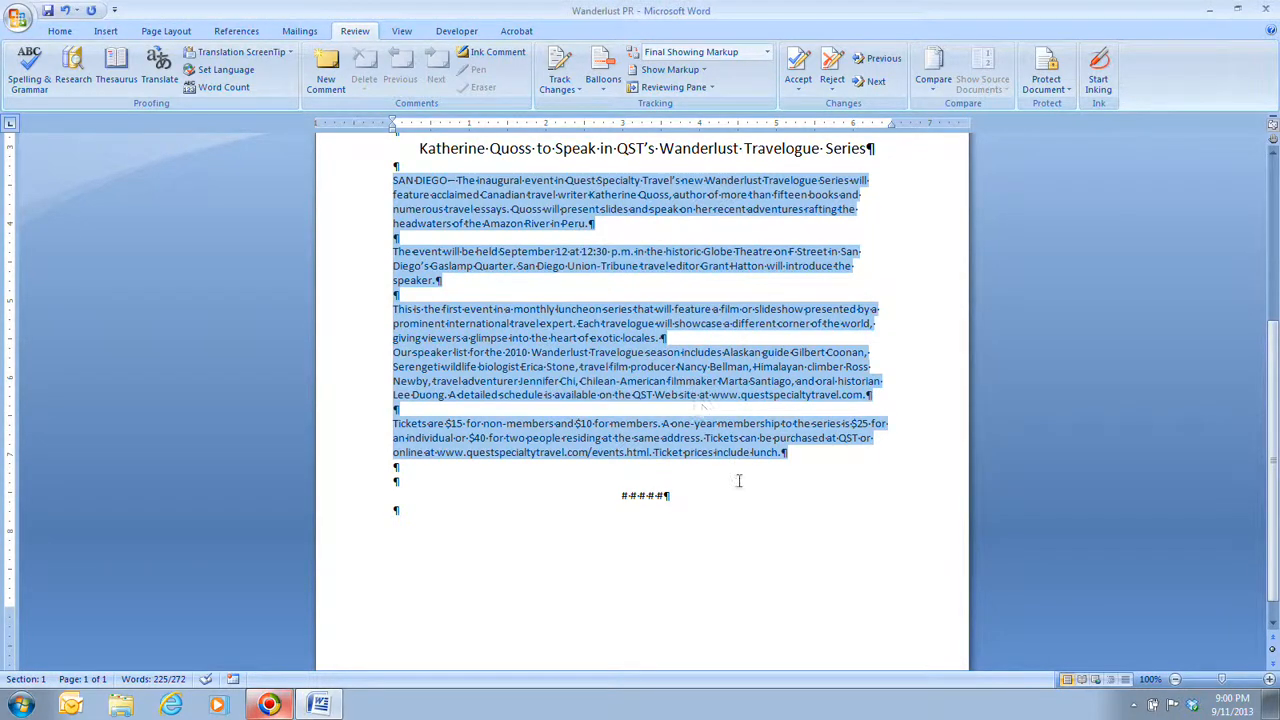
Merge the "Our speaker list" paragraph into the one before it and check the word count of the whole document
{"action": "left_click", "coordinate": [663, 343]}
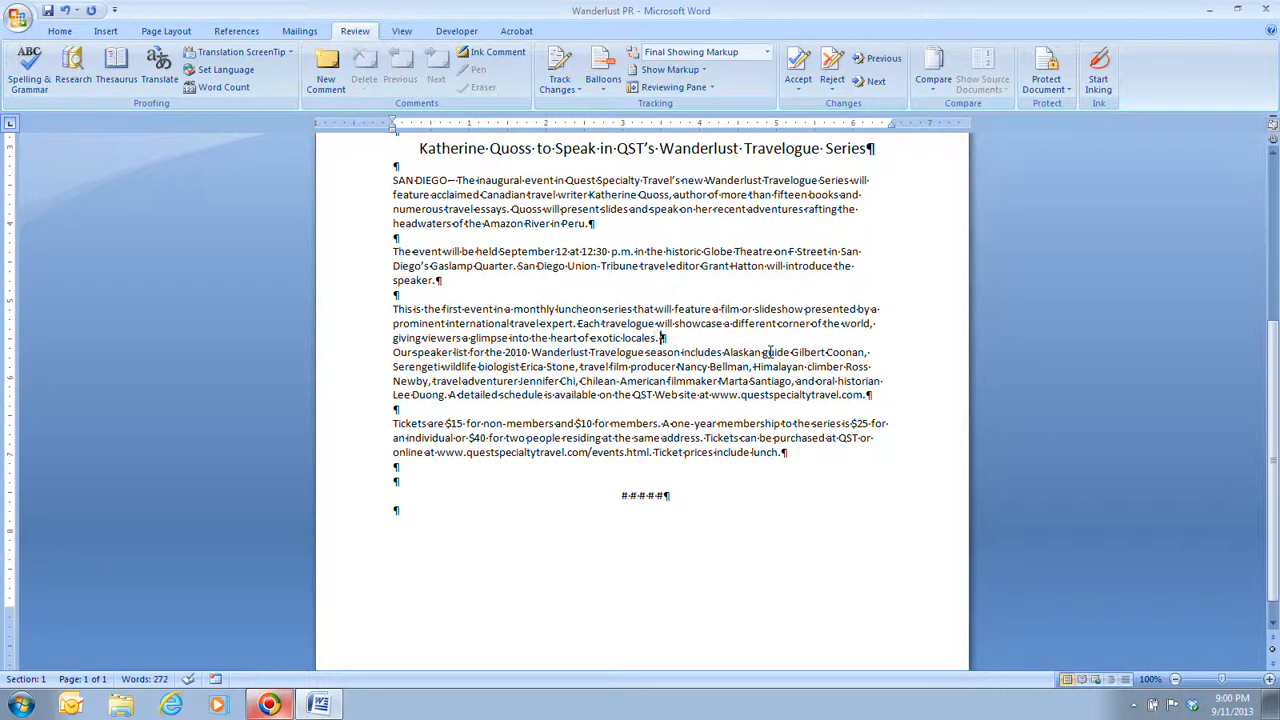
{"action": "key", "text": "Delete"}
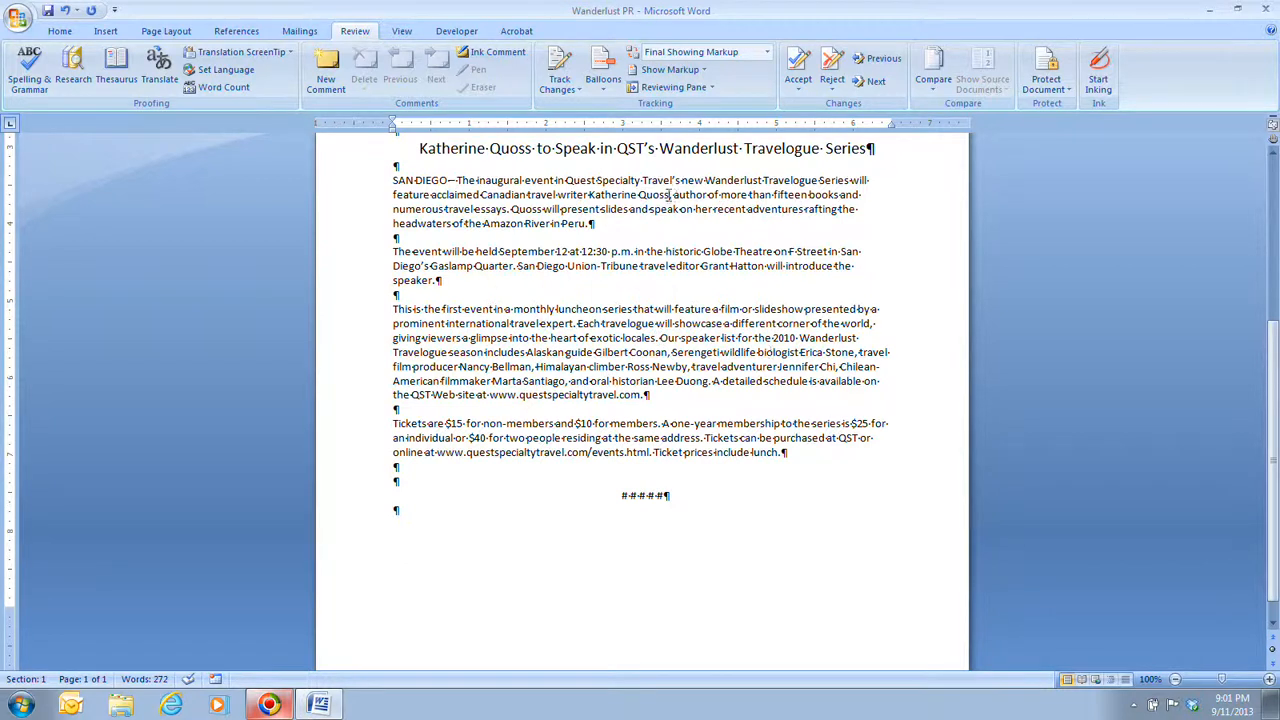
{"action": "left_click", "coordinate": [217, 87]}
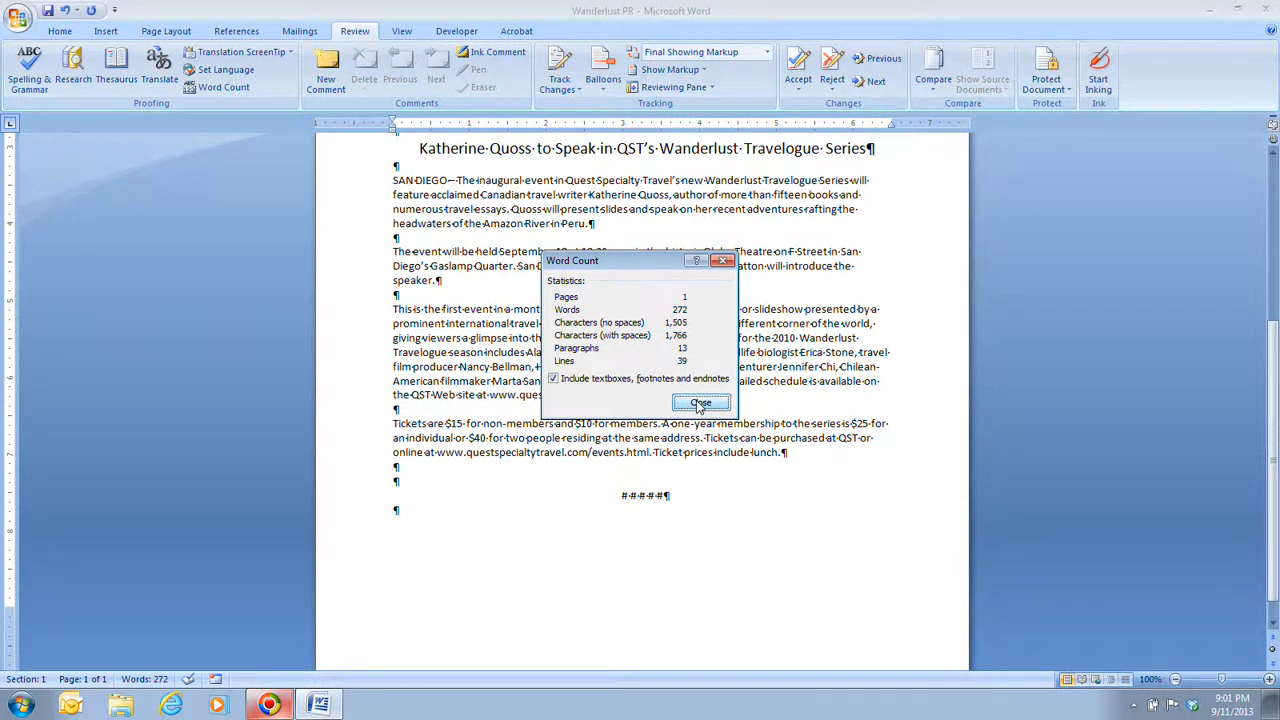
{"action": "left_click", "coordinate": [700, 404]}
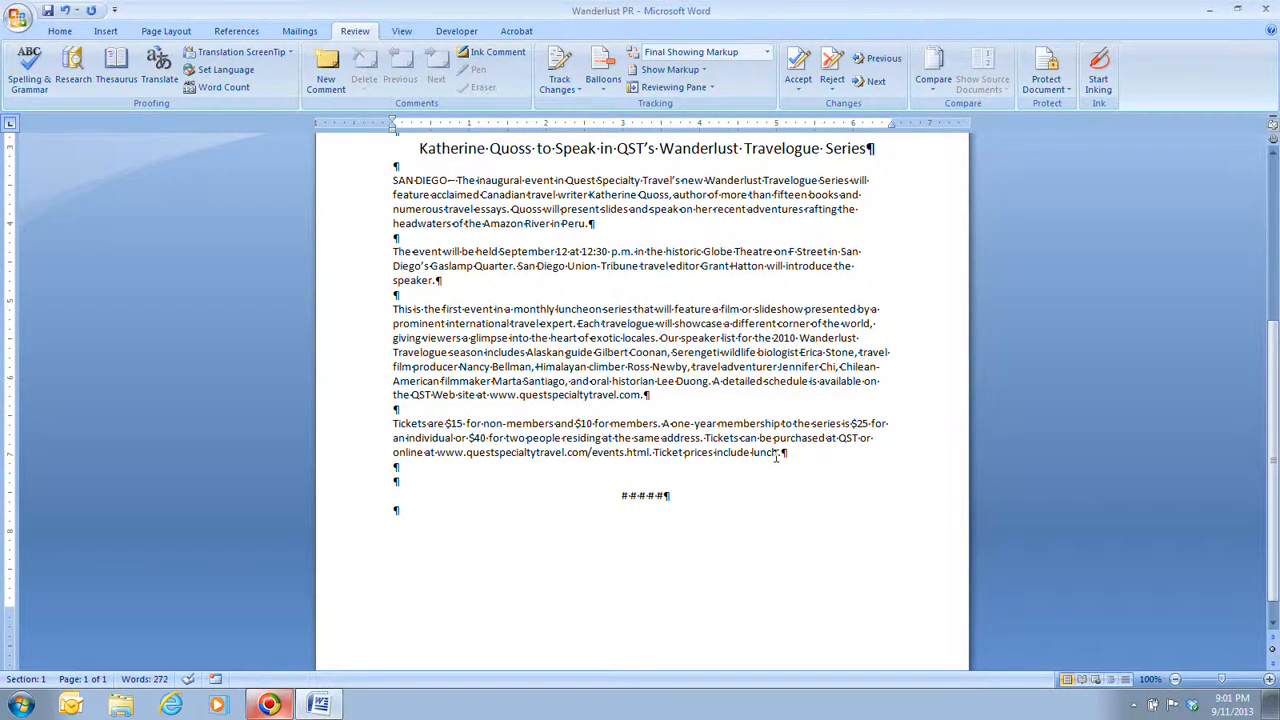
From the start of the document, review the reference services available in the Research options without changing any, and close the research results
{"action": "key", "text": "ctrl+Home"}
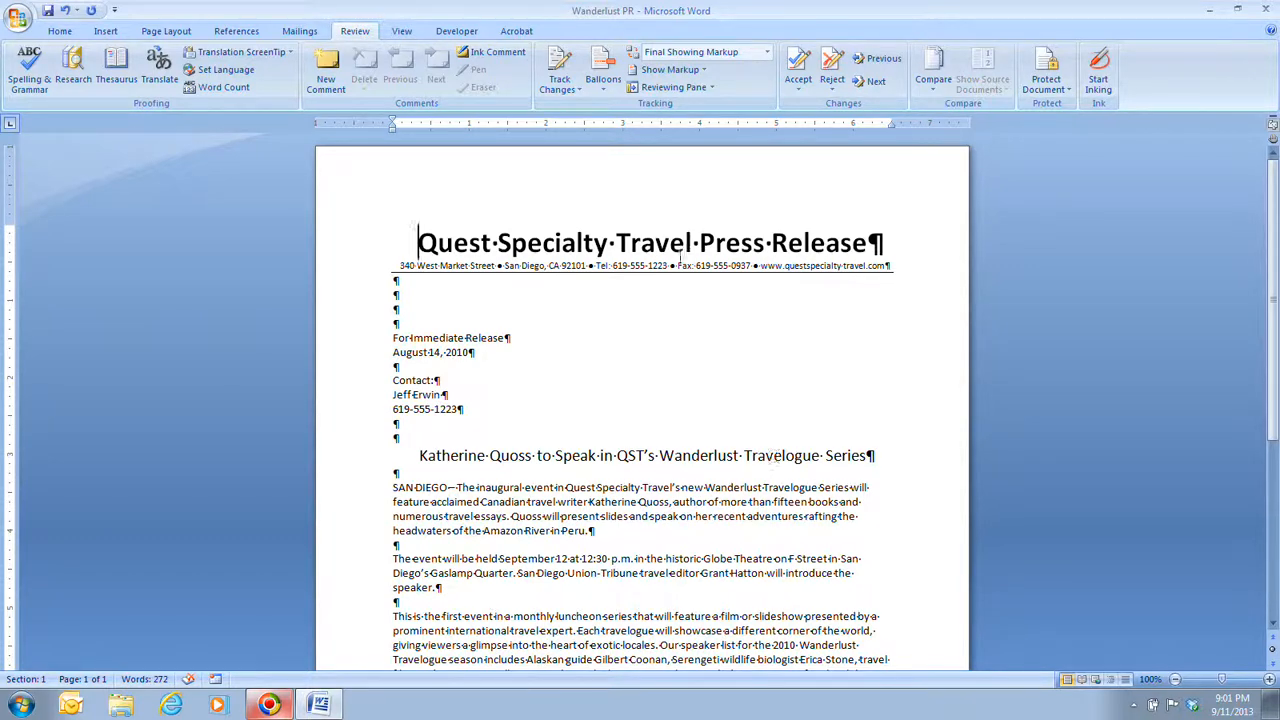
{"action": "left_click", "coordinate": [73, 72]}
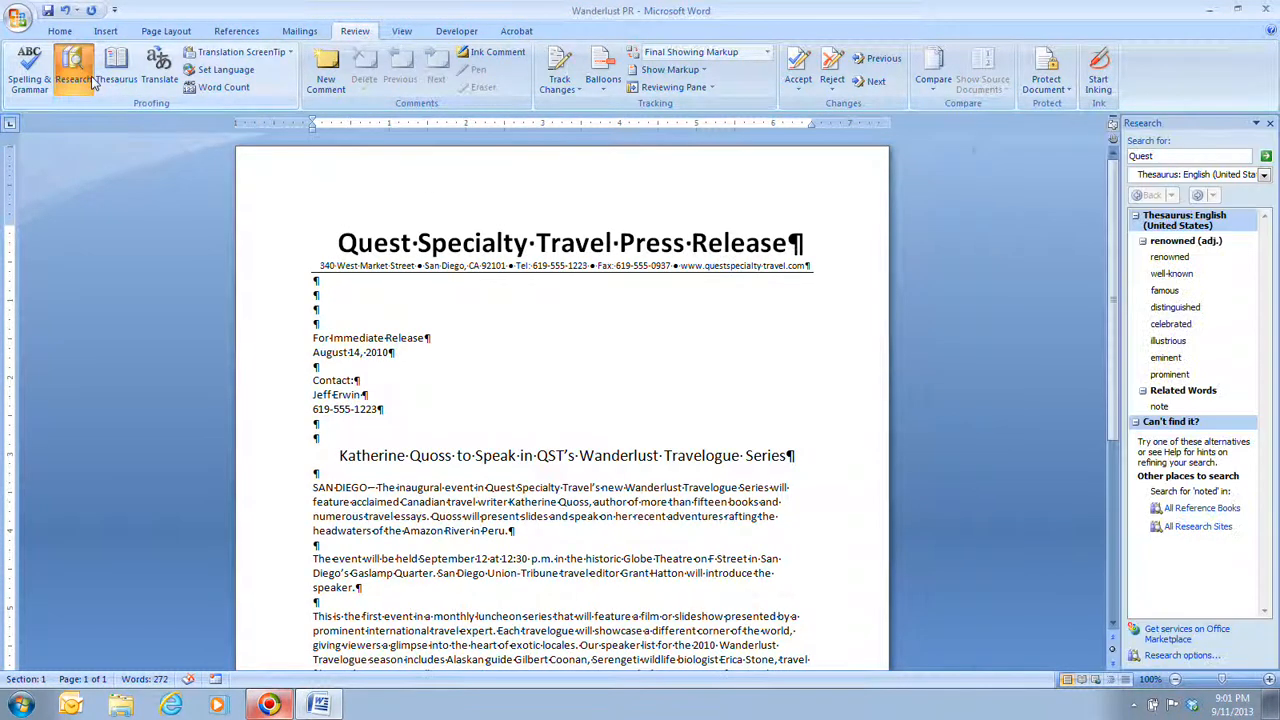
{"action": "left_click", "coordinate": [1200, 656]}
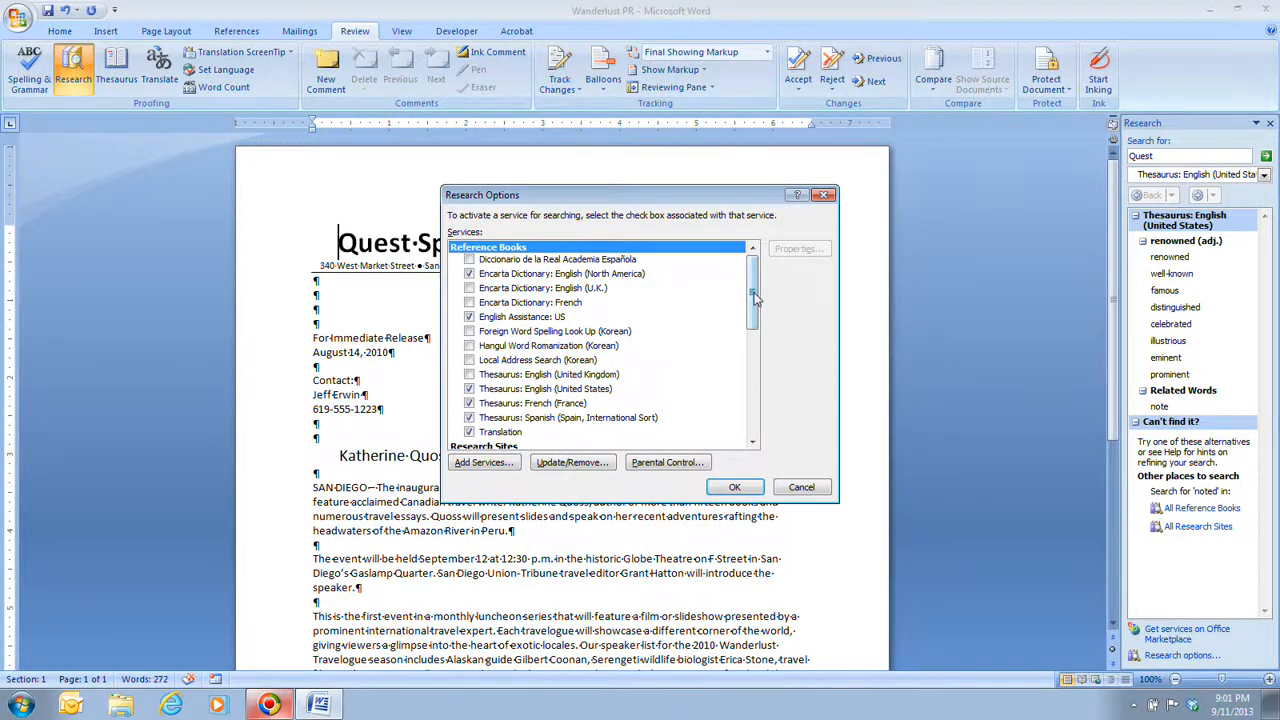
{"action": "left_click", "coordinate": [754, 345]}
{"action": "left_click_drag", "start_coordinate": [754, 345], "coordinate": [751, 387]}
{"action": "left_click_drag", "start_coordinate": [750, 425], "coordinate": [752, 245]}
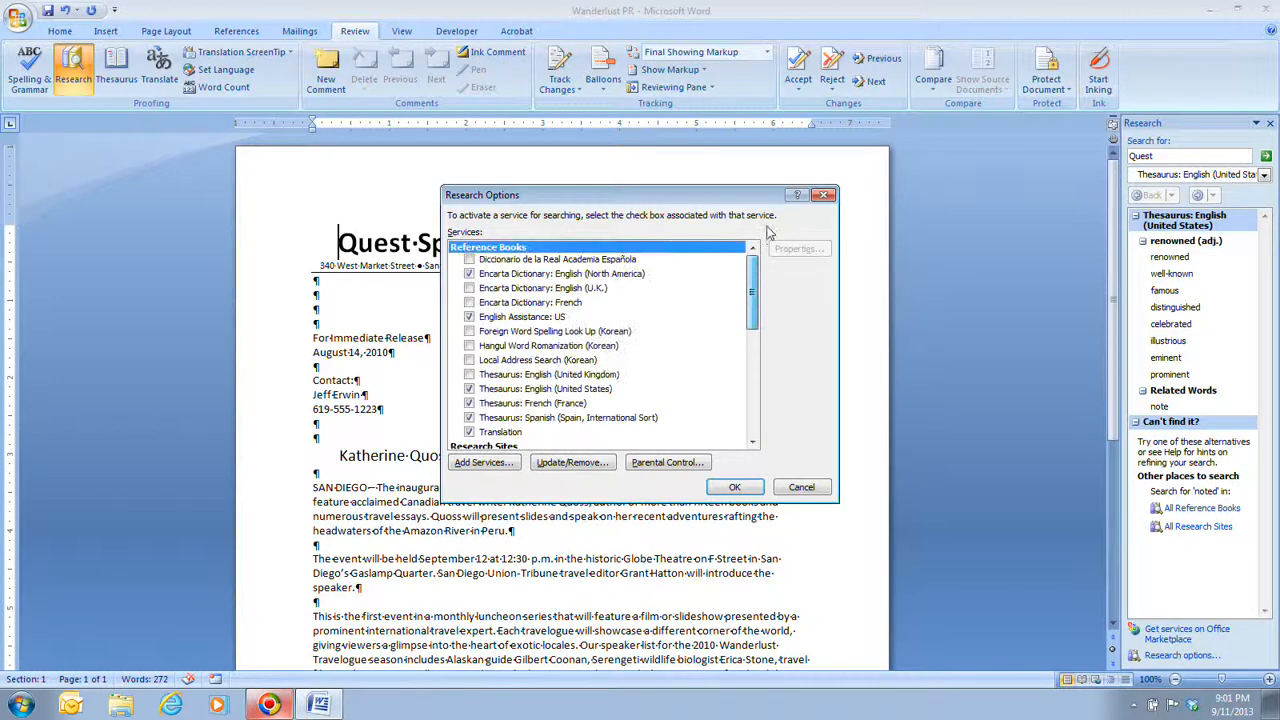
{"action": "left_click", "coordinate": [801, 488]}
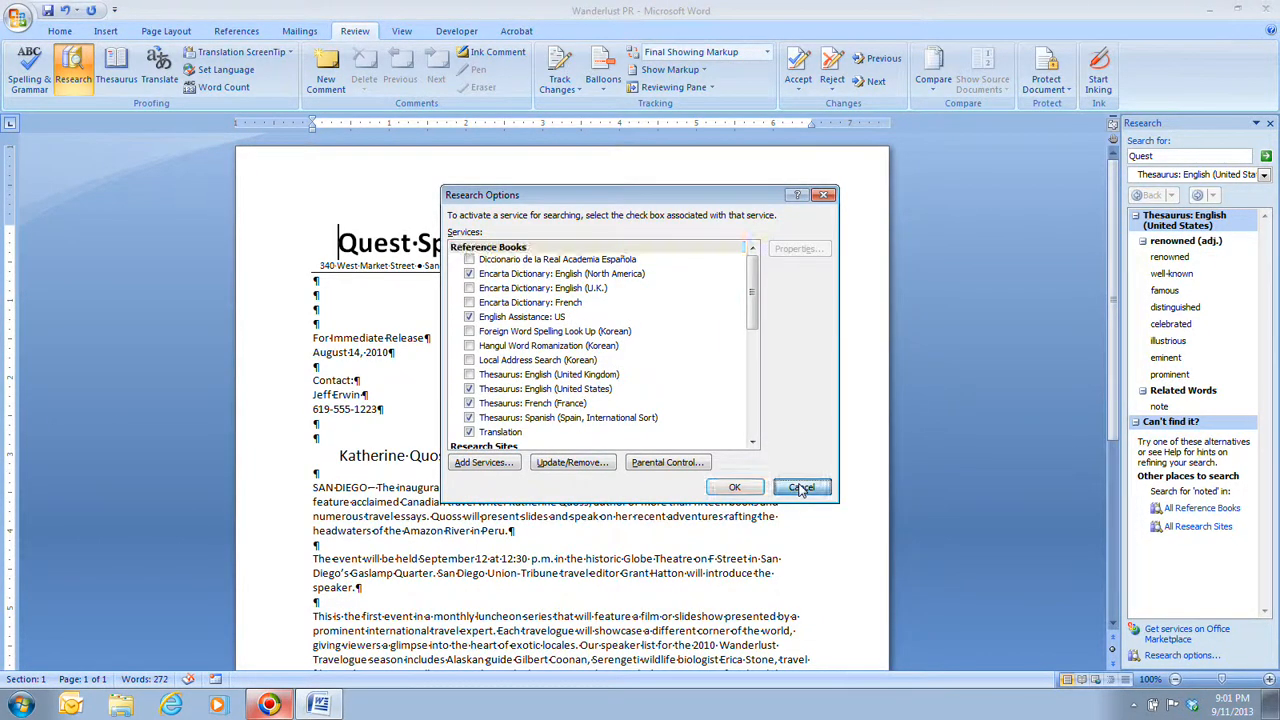
{"action": "left_click", "coordinate": [1270, 124]}
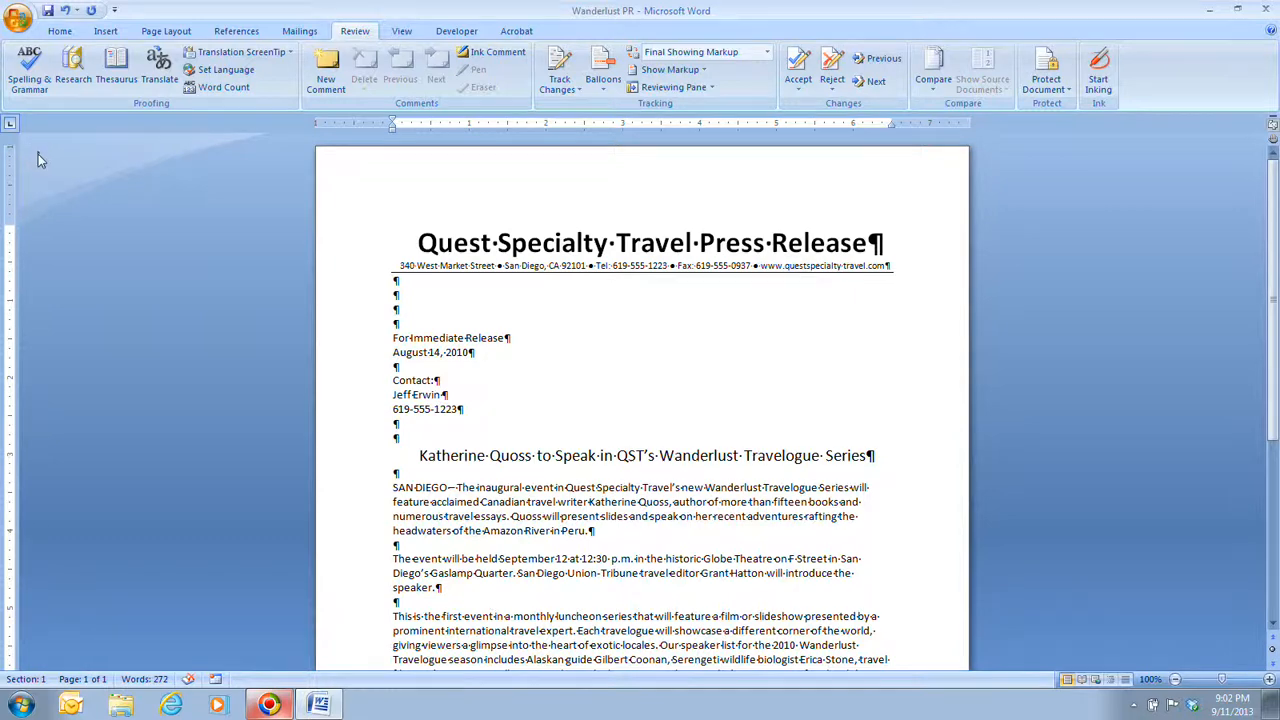
Save a copy of the document as "Wanderlust PR Public" in the Documents library as a Word Document
{"action": "key", "text": "F12"}
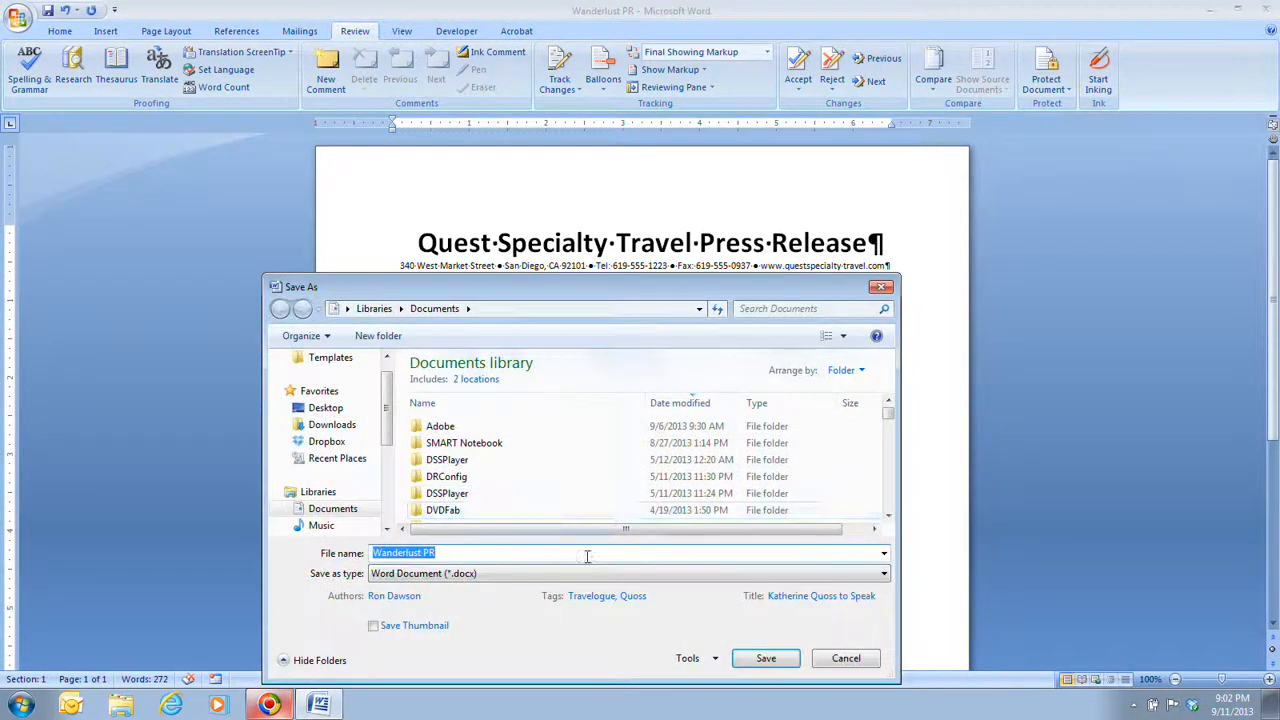
{"action": "left_click", "coordinate": [519, 555]}
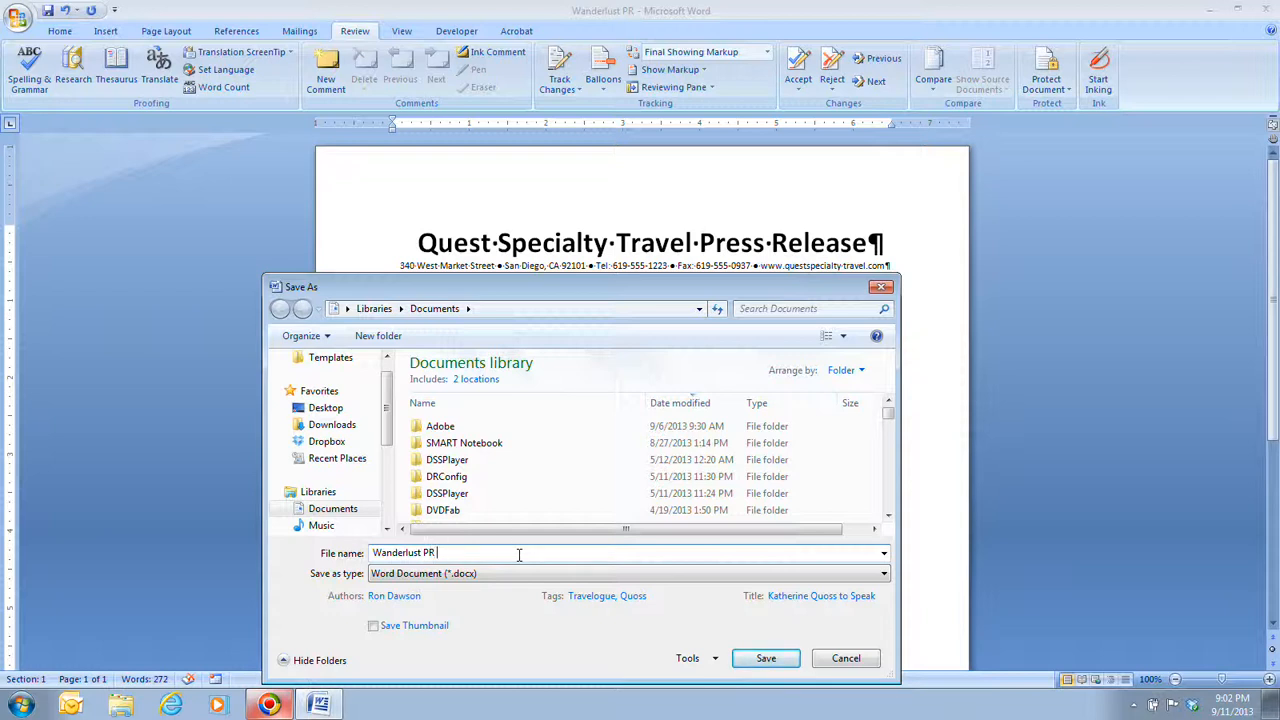
{"action": "type", "text": "Public"}
{"action": "left_click", "coordinate": [783, 663]}
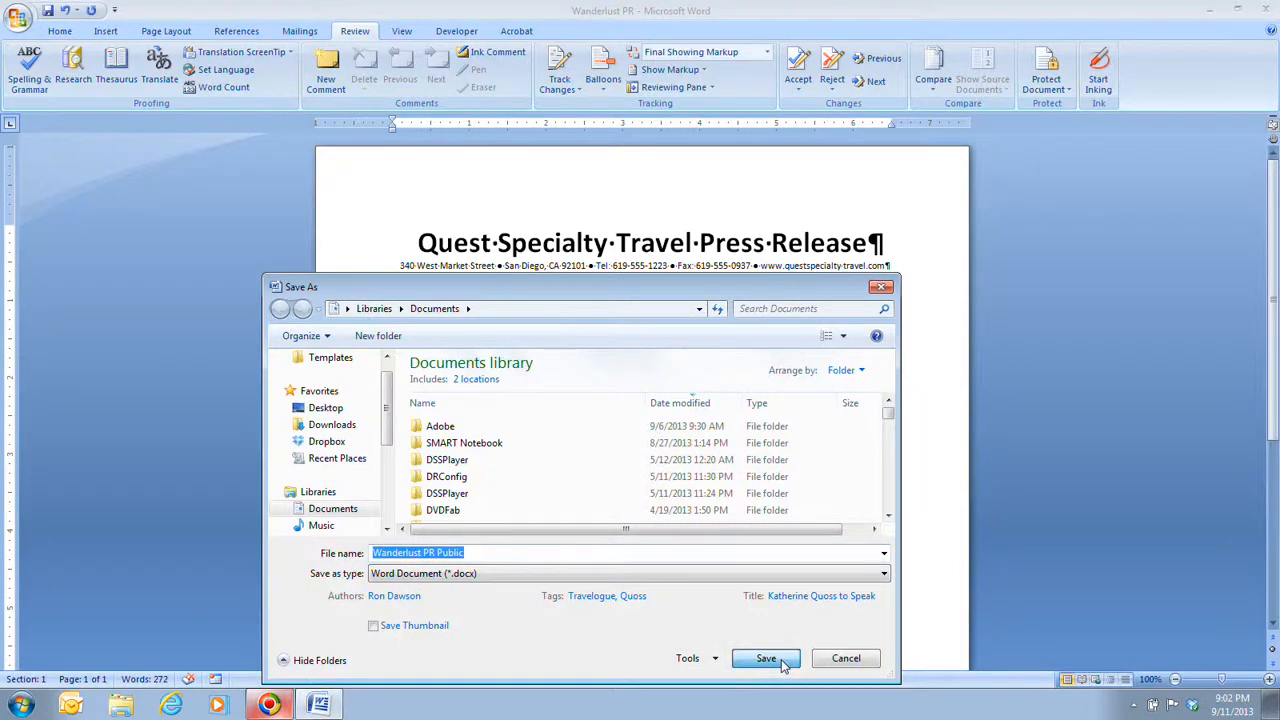